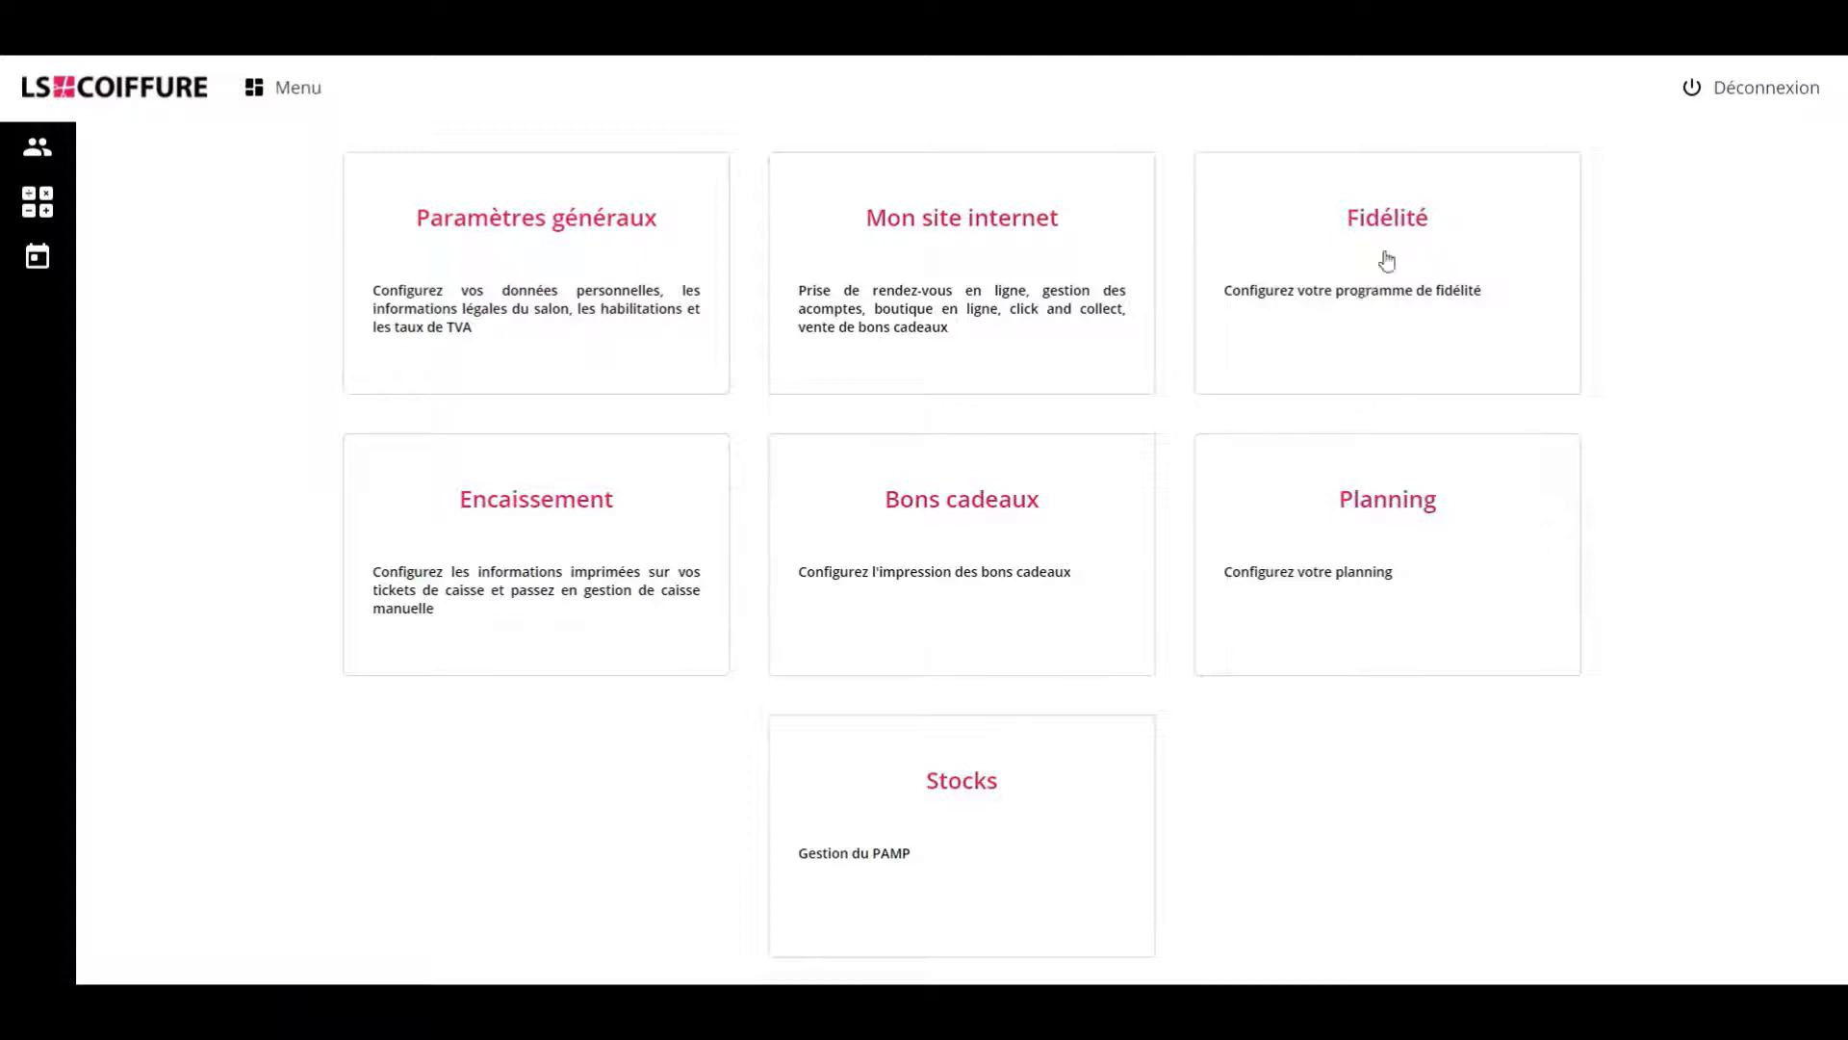
- Activate the loyalty programme with a 15% discount after 10 visits and allow manual changes to points in client records
click(1363, 288)
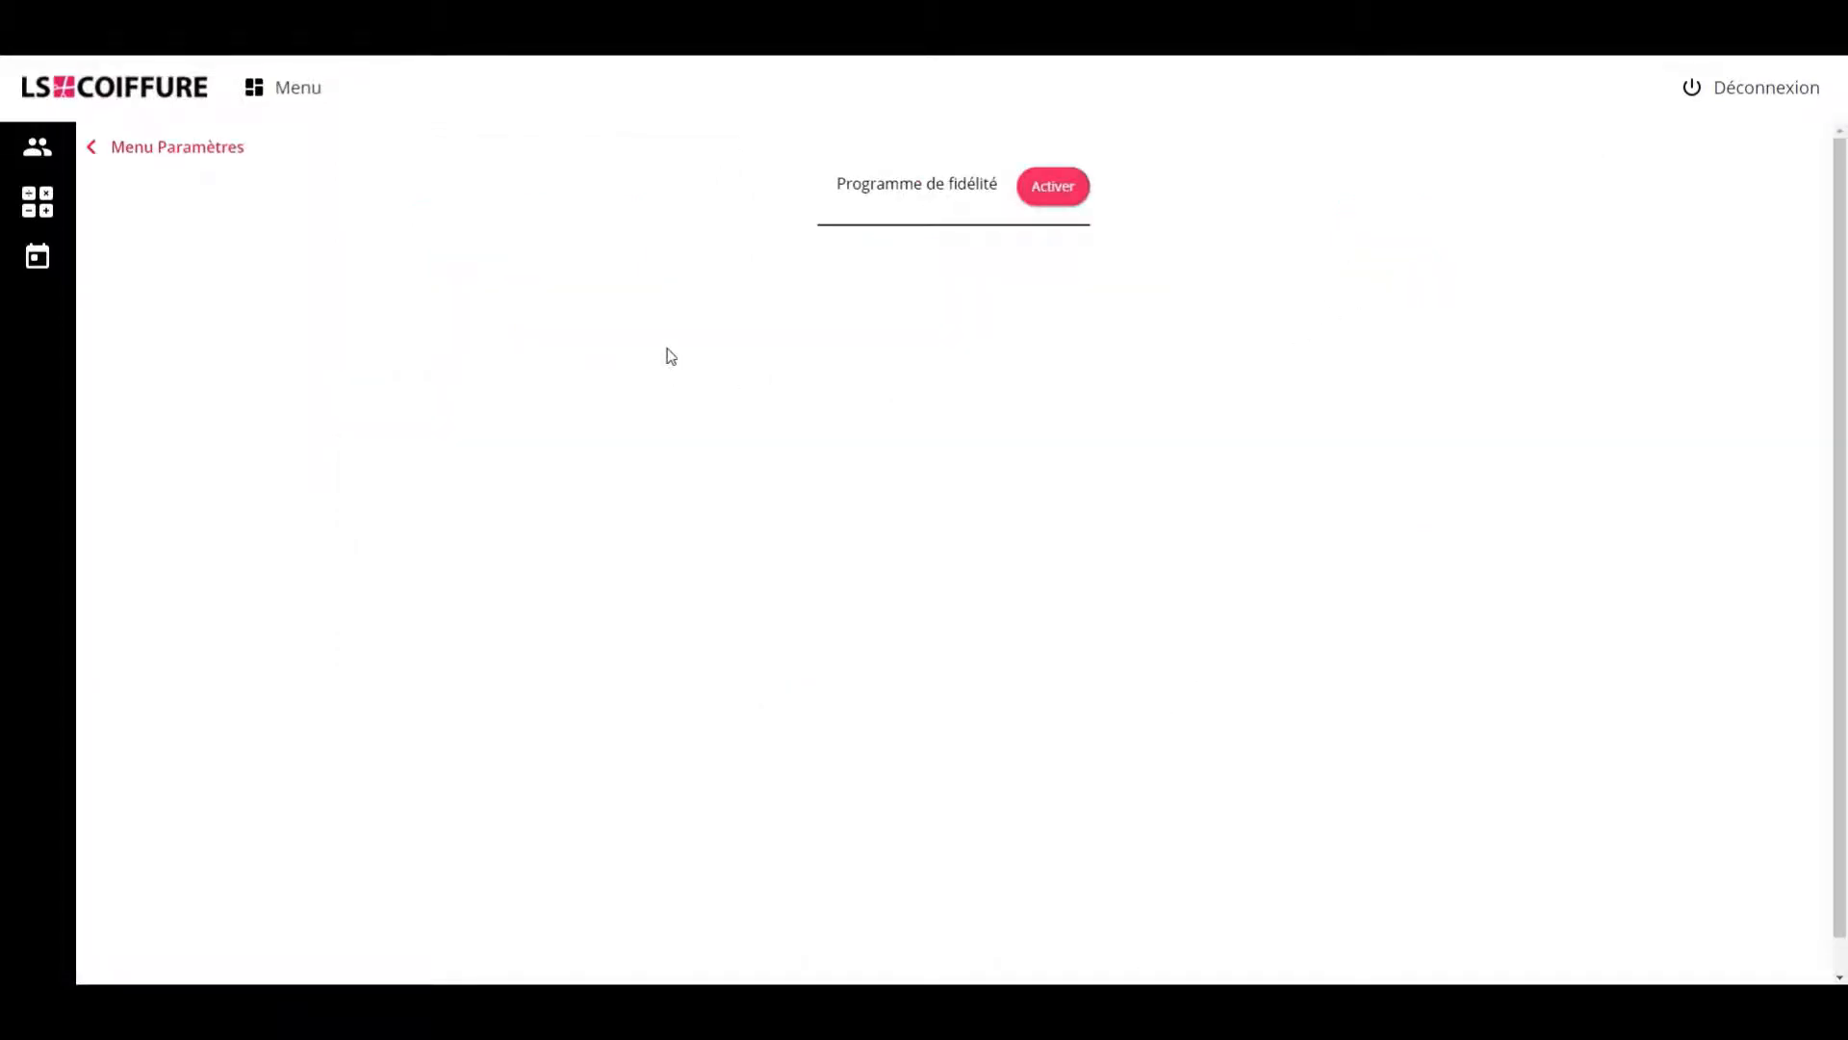
click(1030, 187)
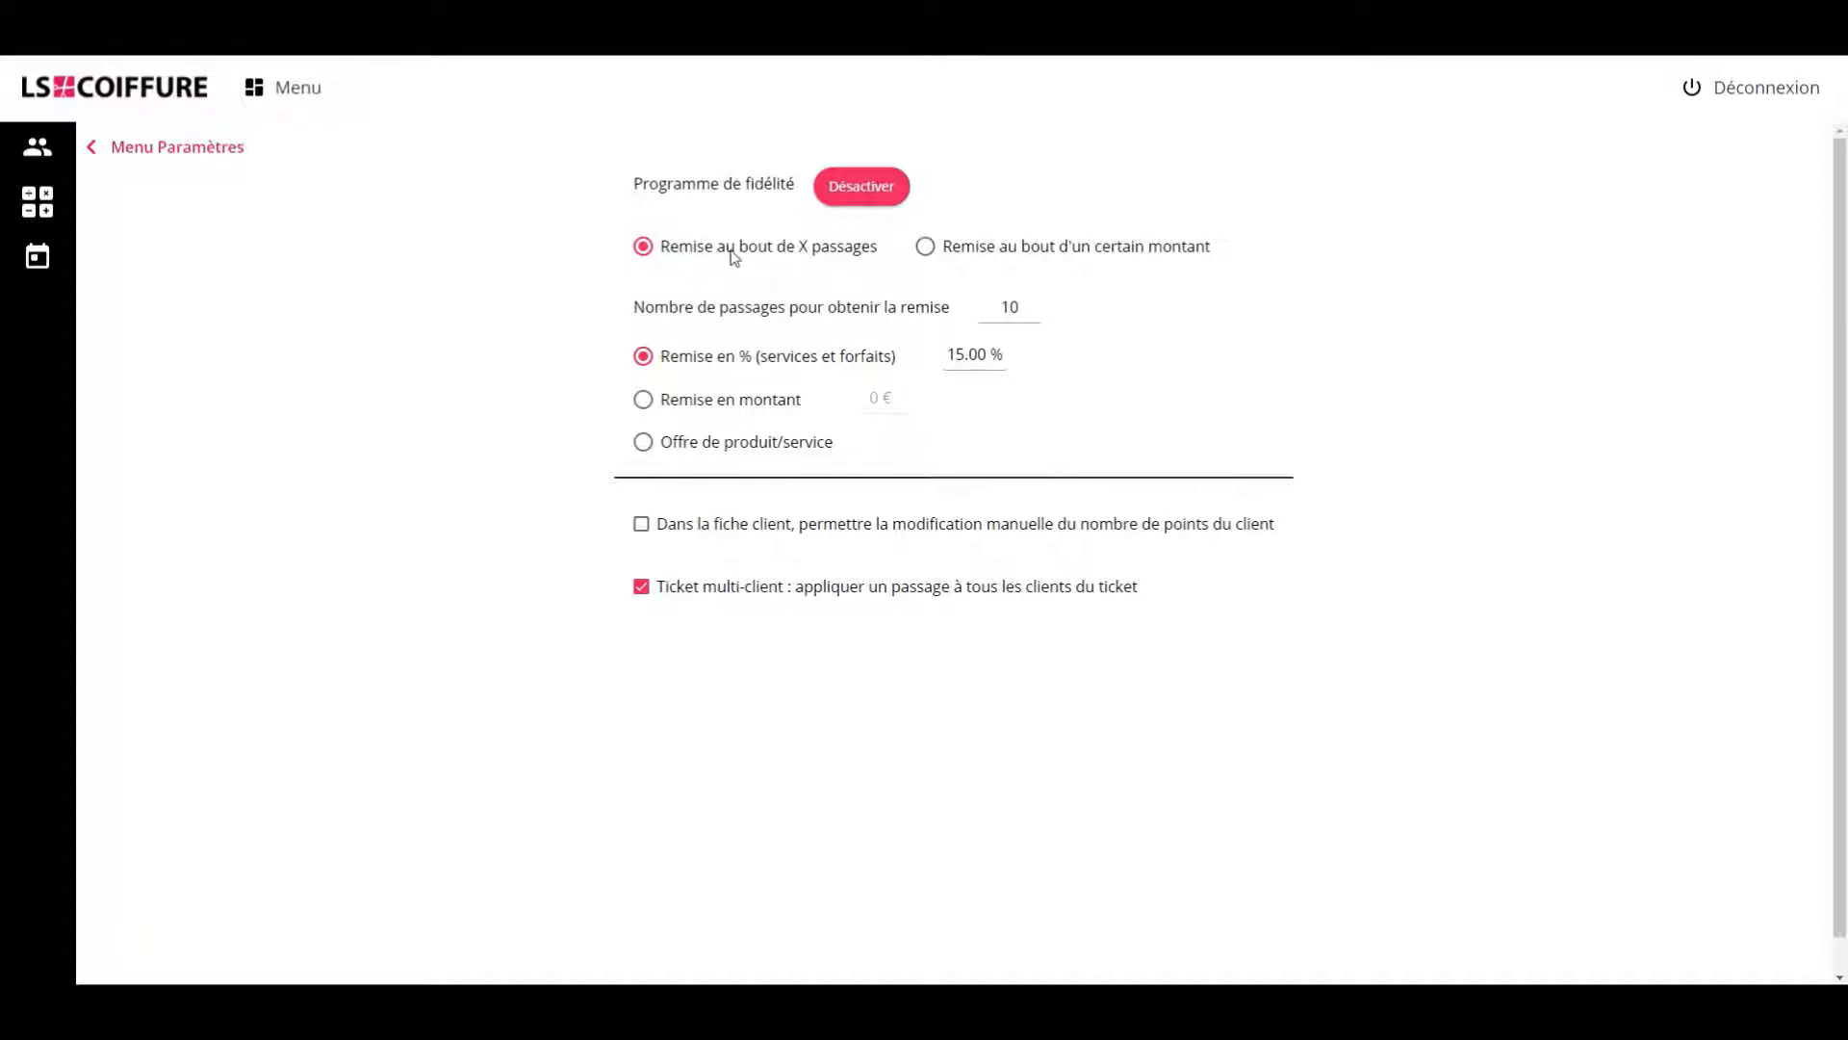
click(1001, 306)
click(1010, 308)
click(962, 358)
click(1107, 361)
click(641, 528)
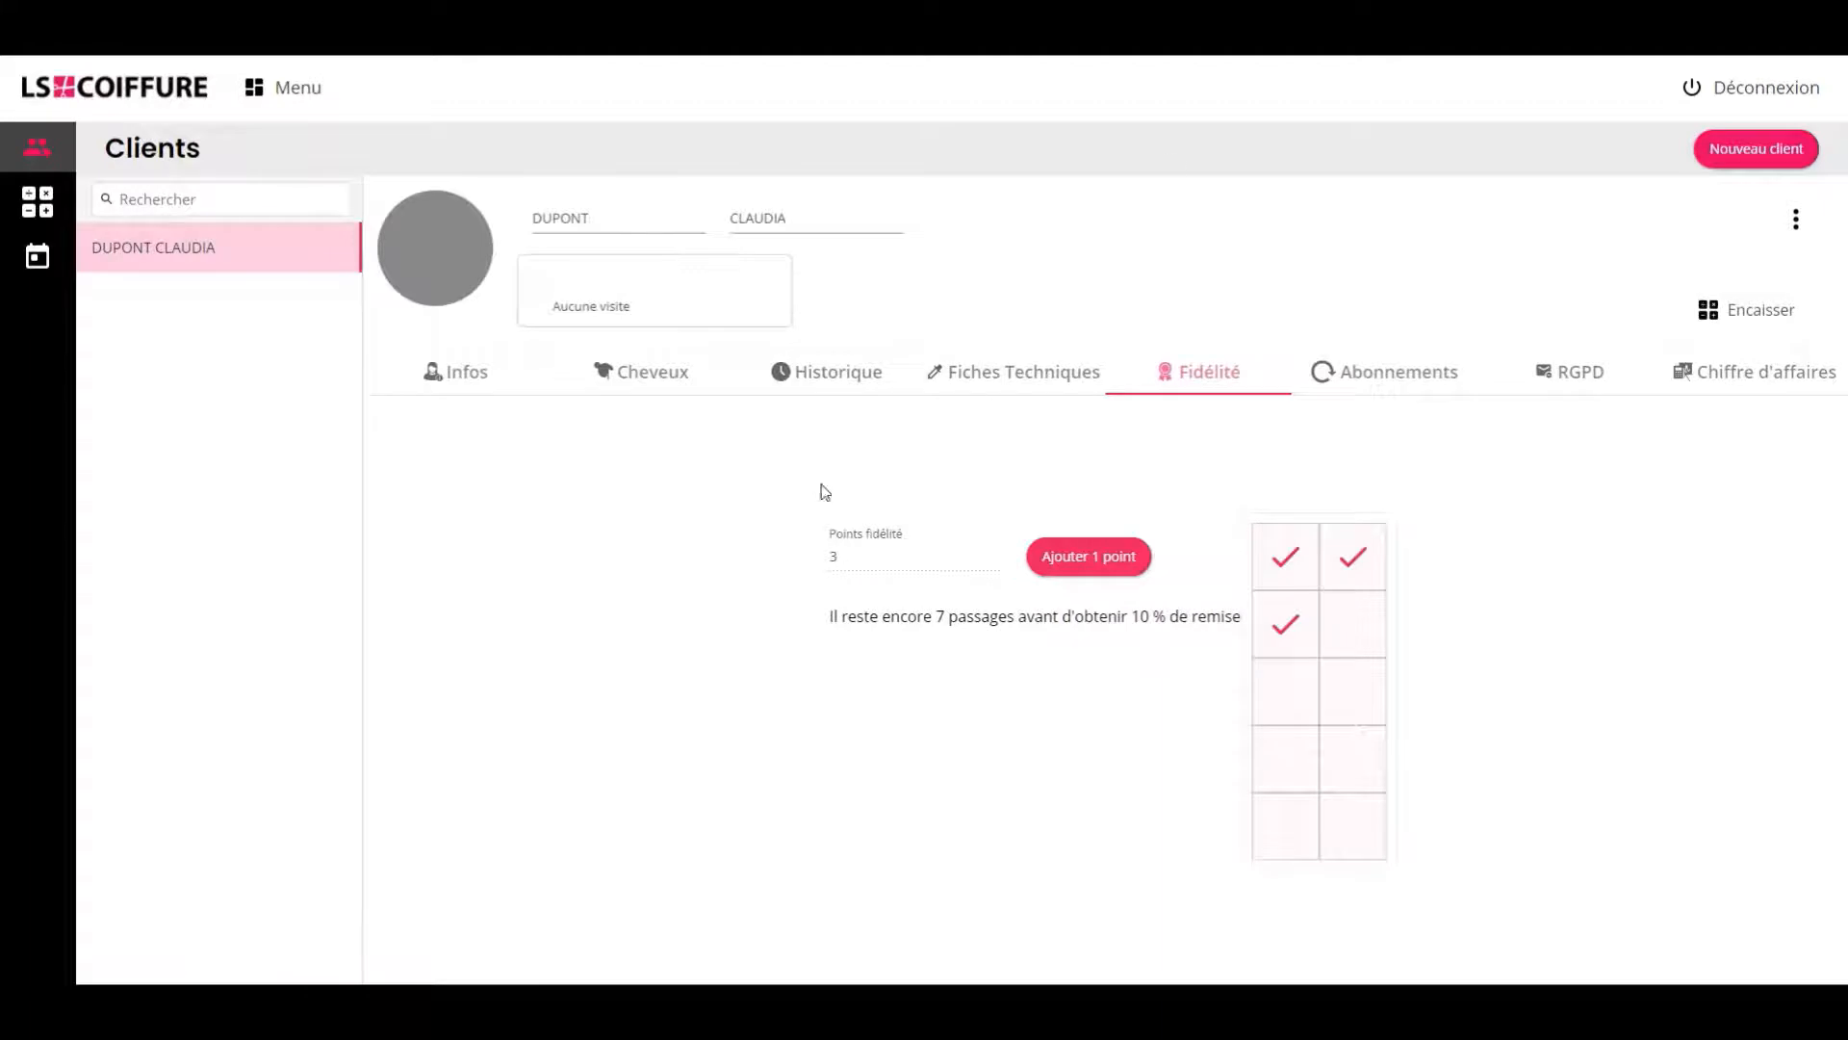
- Add loyalty points one at a time in the client's Fidélité record until the card passes its 10-visit reward
click(1201, 390)
click(1078, 569)
click(1088, 568)
click(1089, 568)
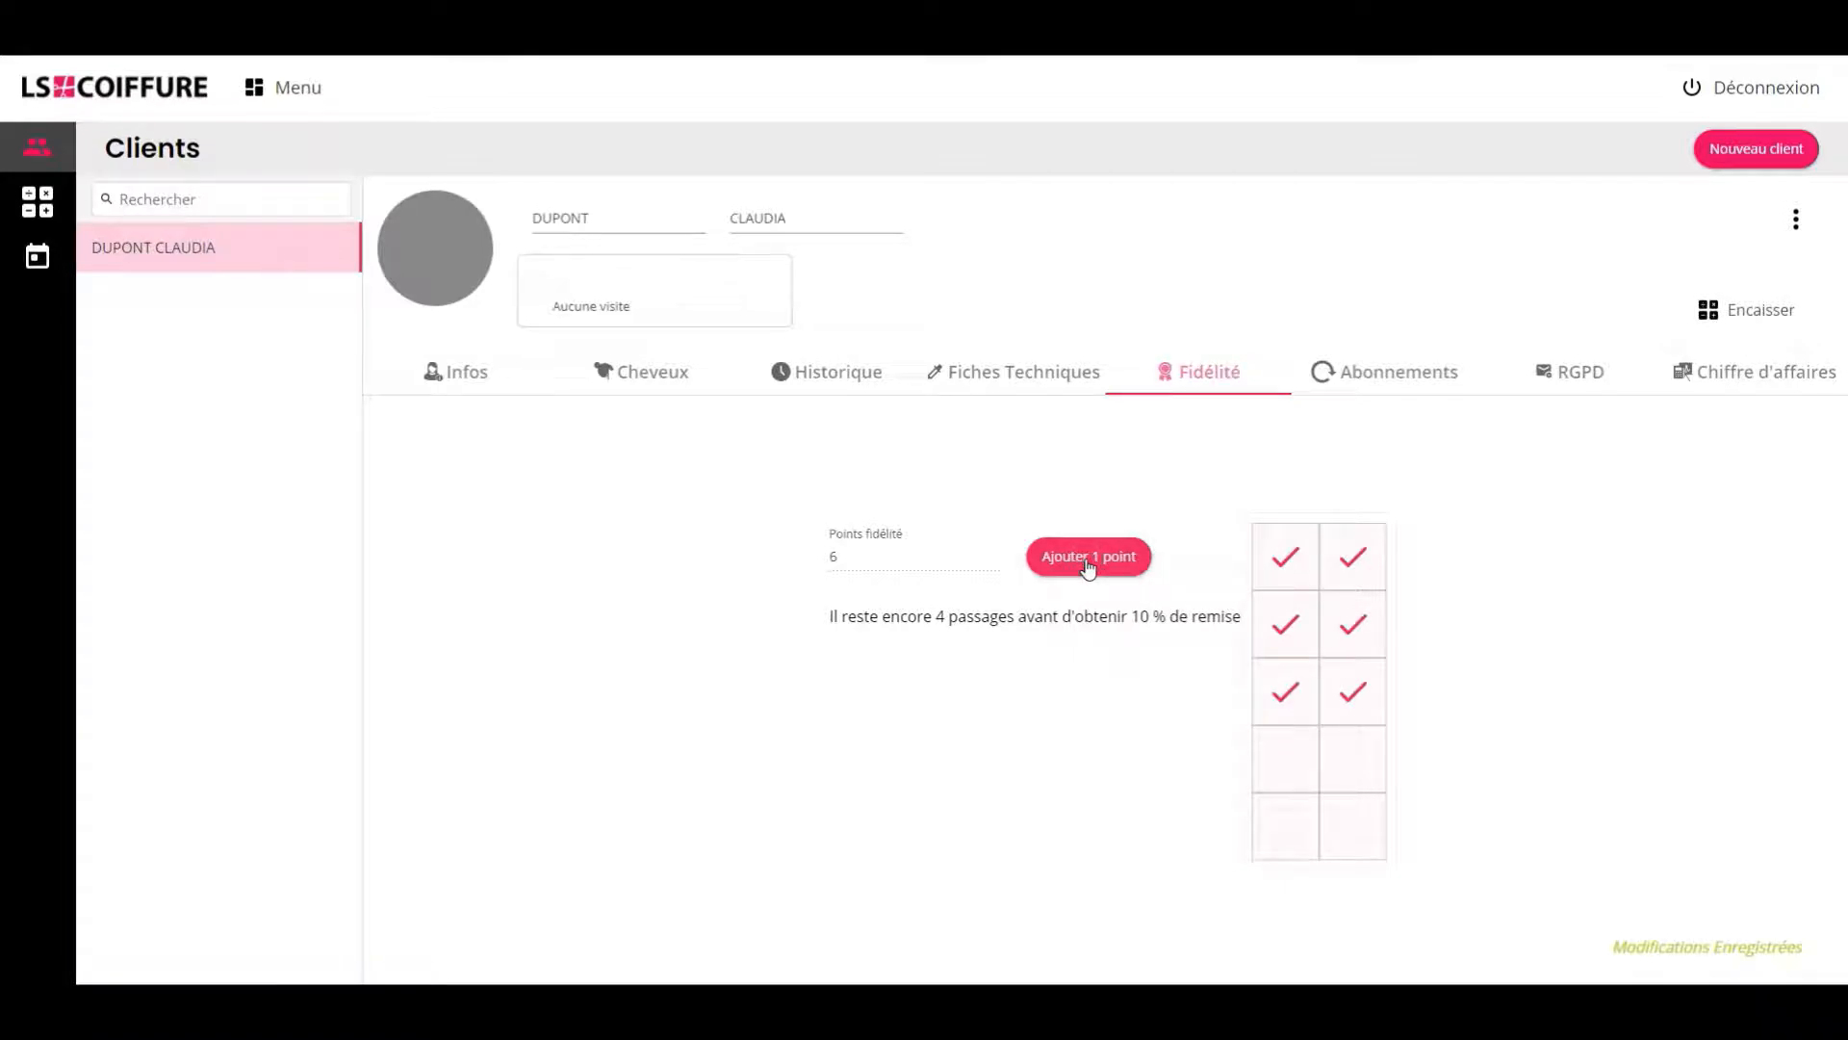
click(1089, 568)
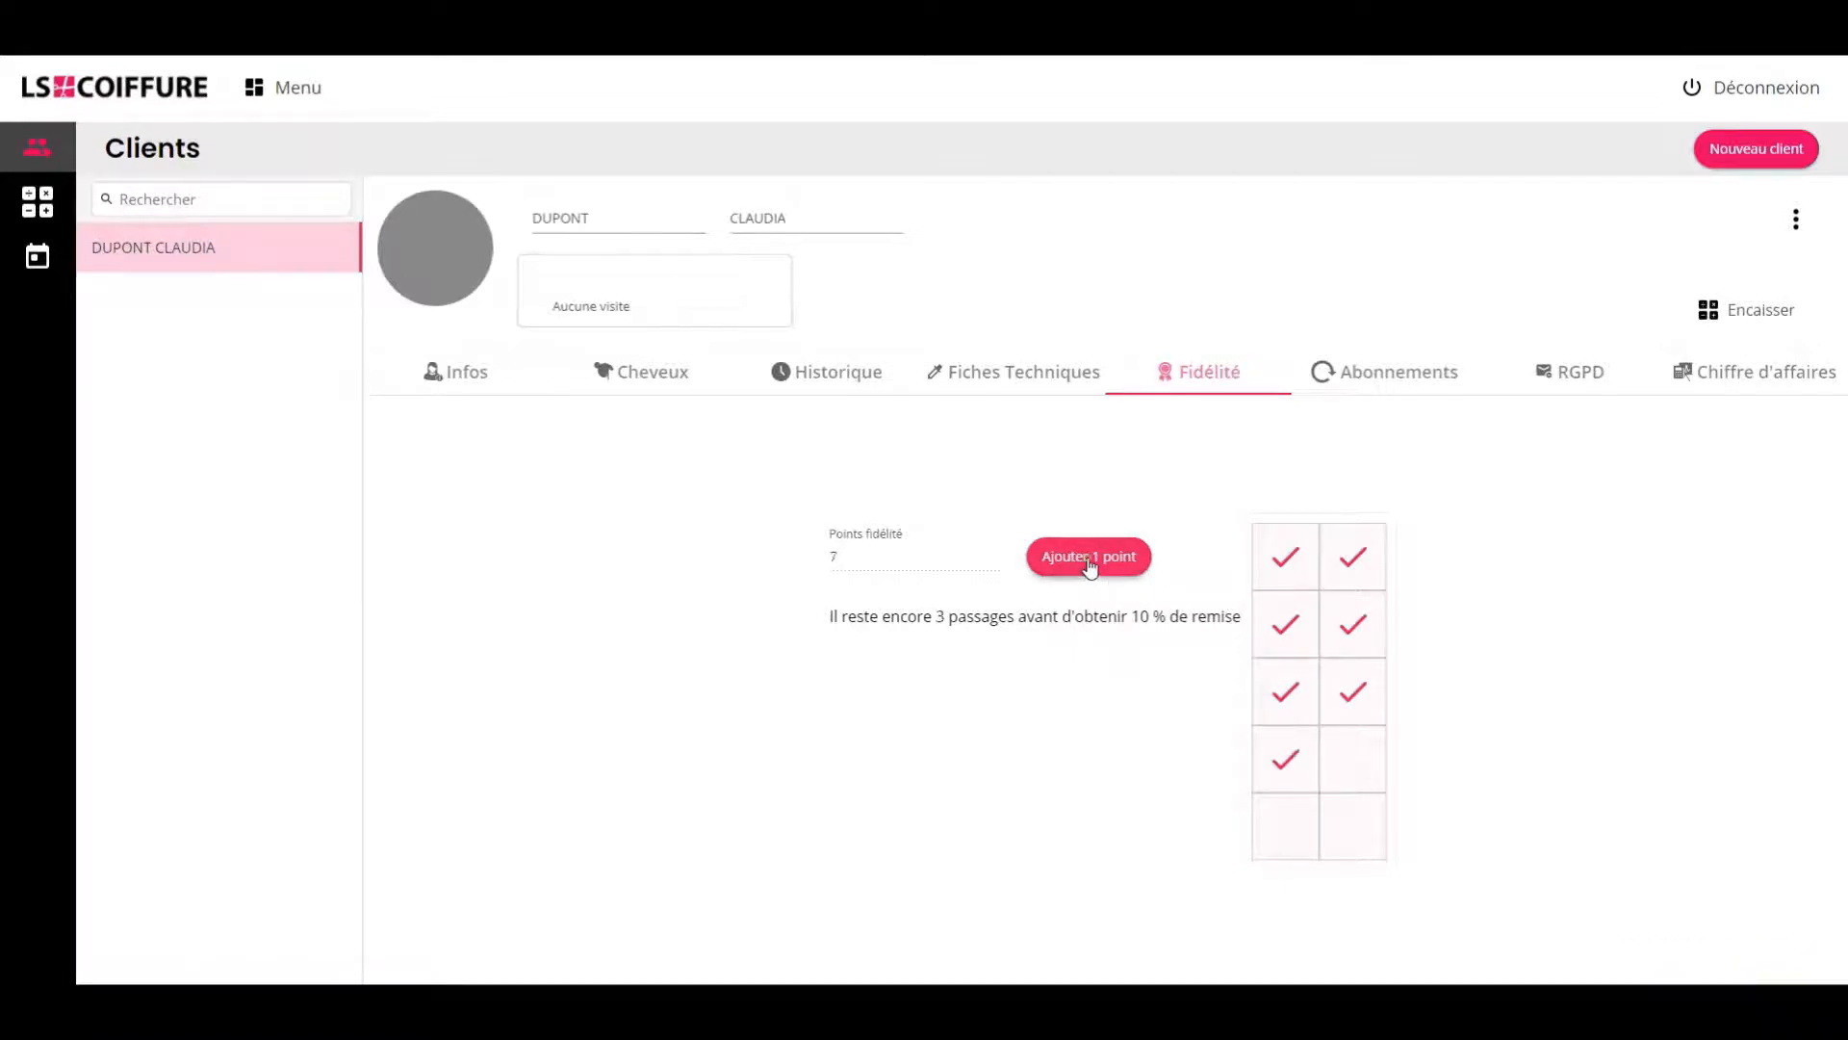
click(1090, 568)
click(1091, 568)
click(1091, 568)
click(1091, 568)
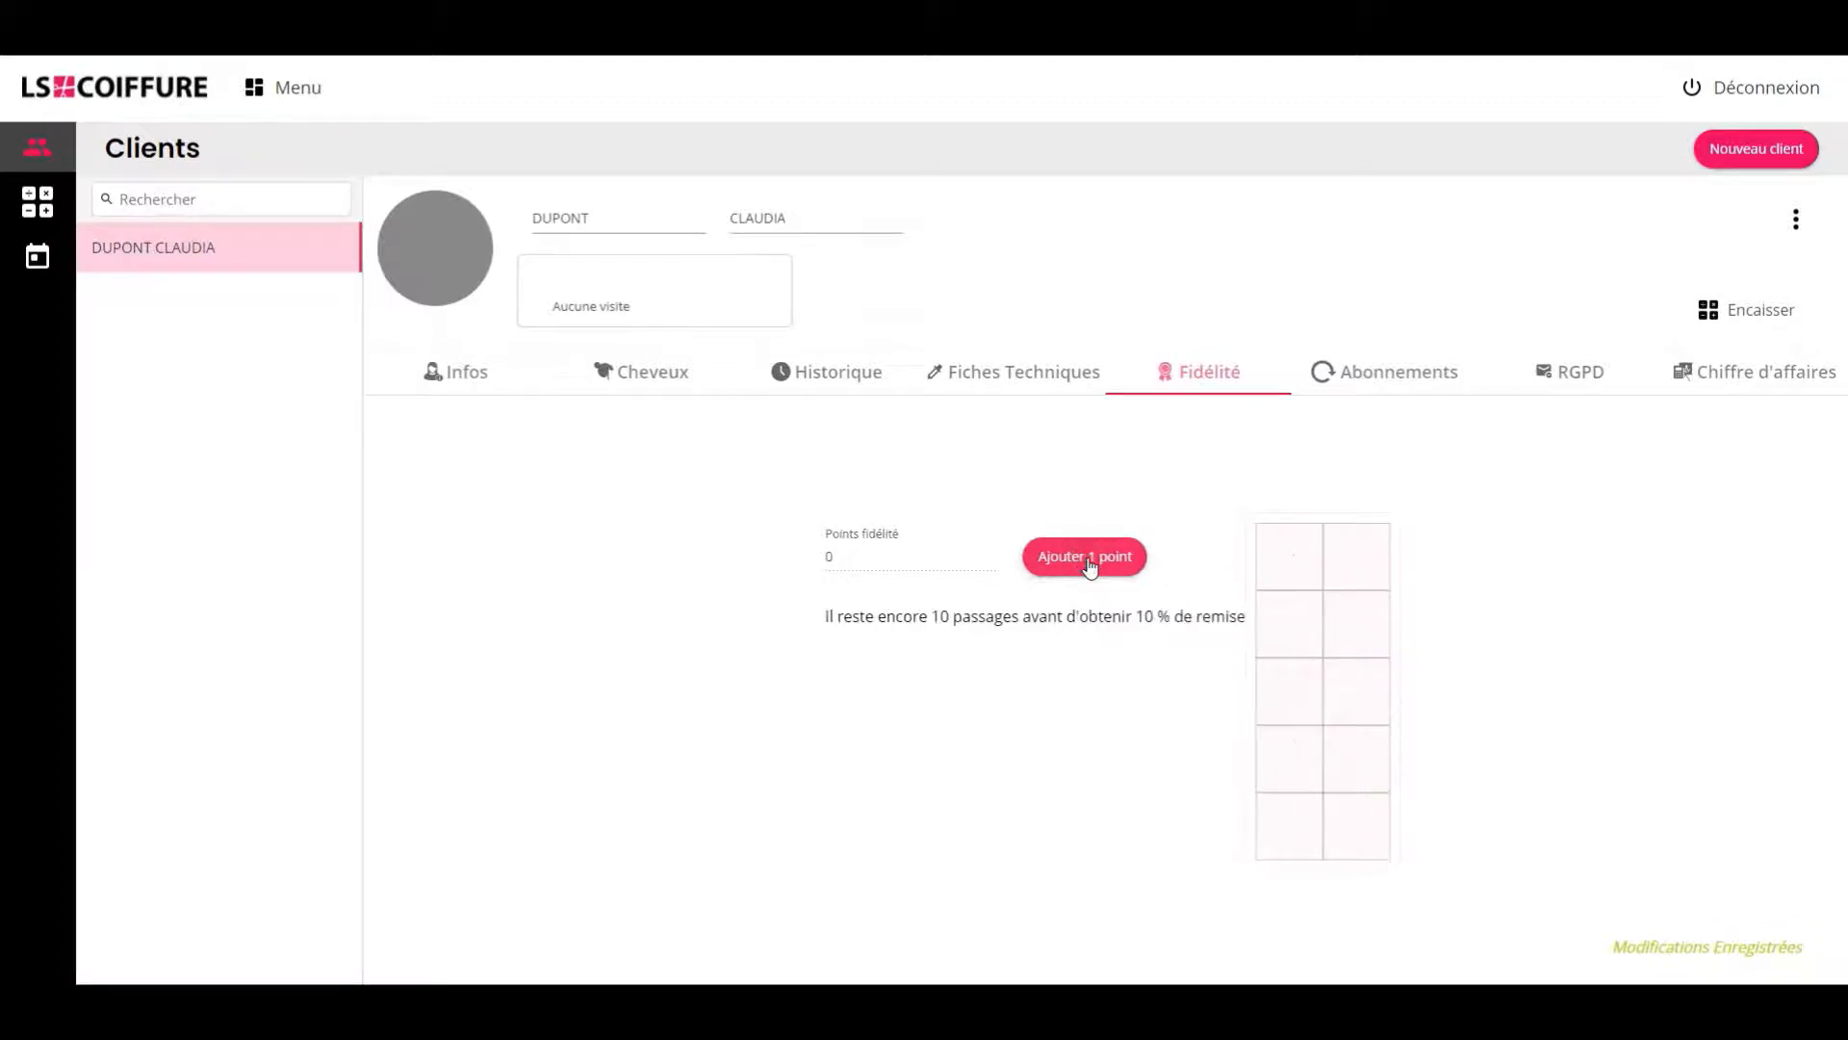
click(1090, 566)
click(1089, 568)
click(1089, 568)
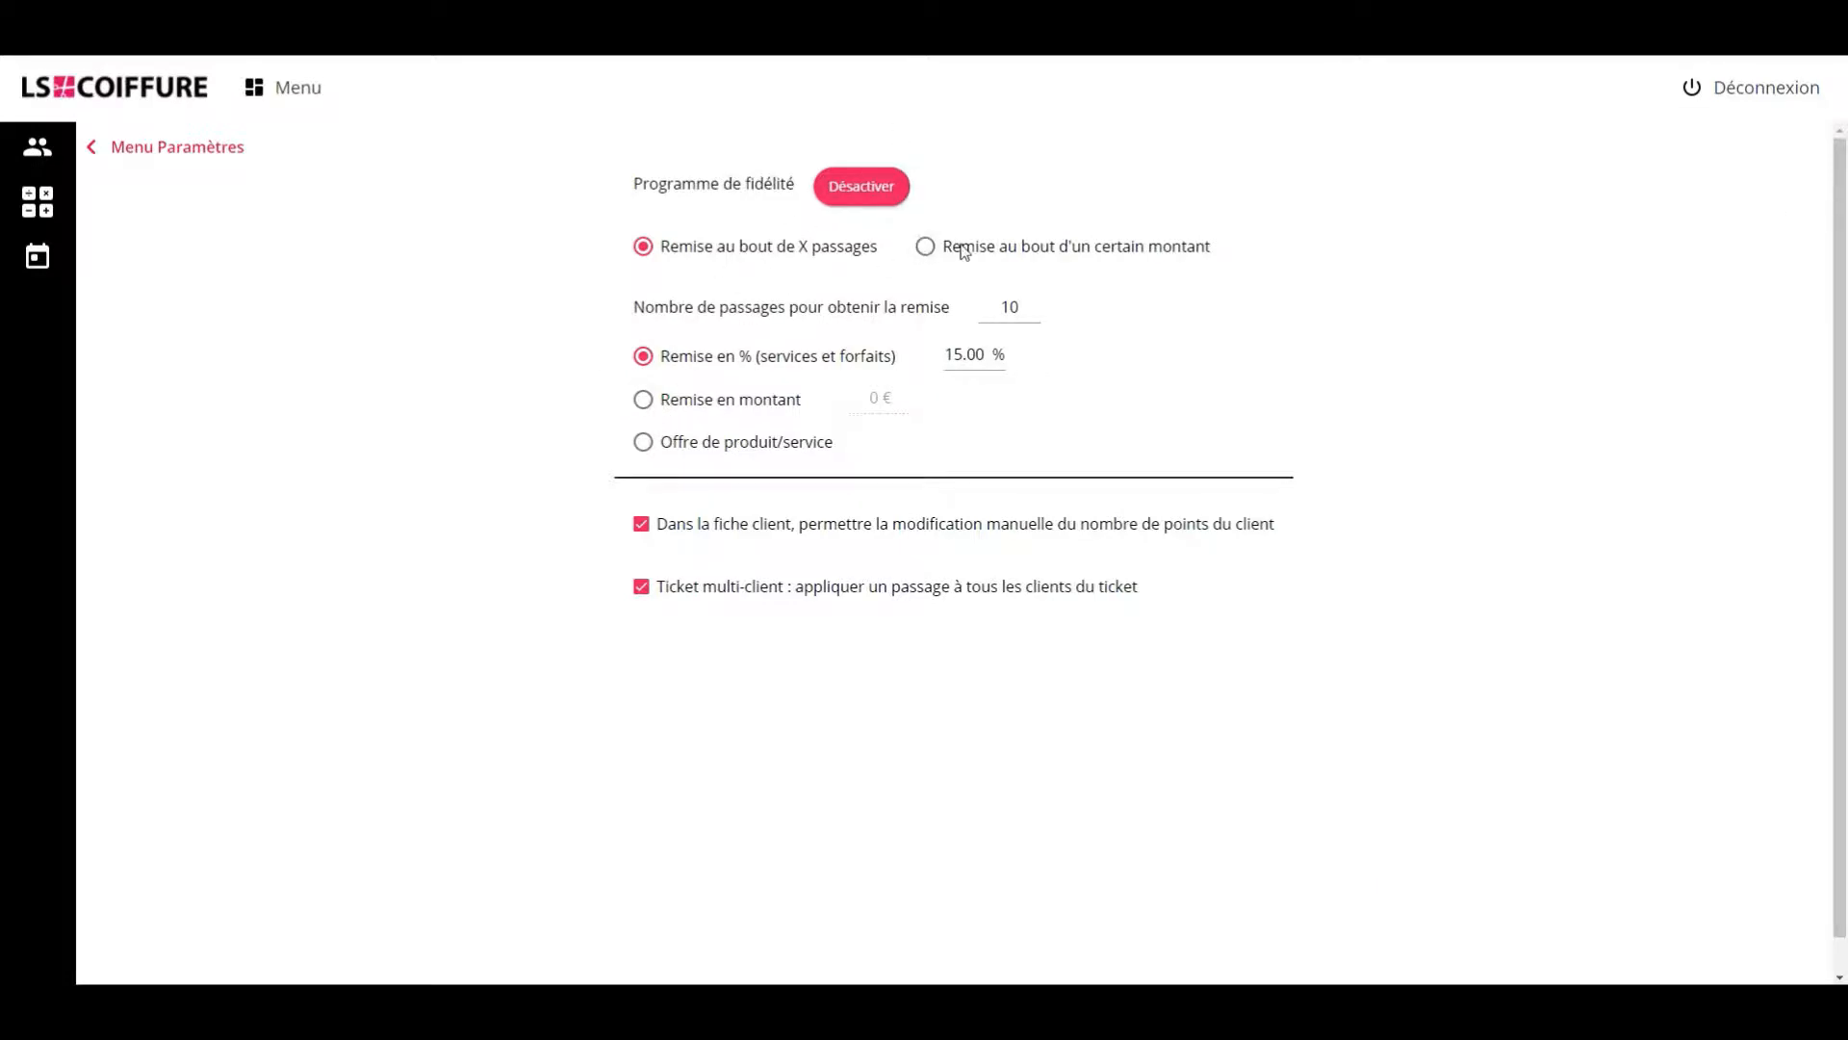
- Switch the loyalty programme to a discount after a certain amount, with a 200 € threshold and a 10 € discount
click(925, 247)
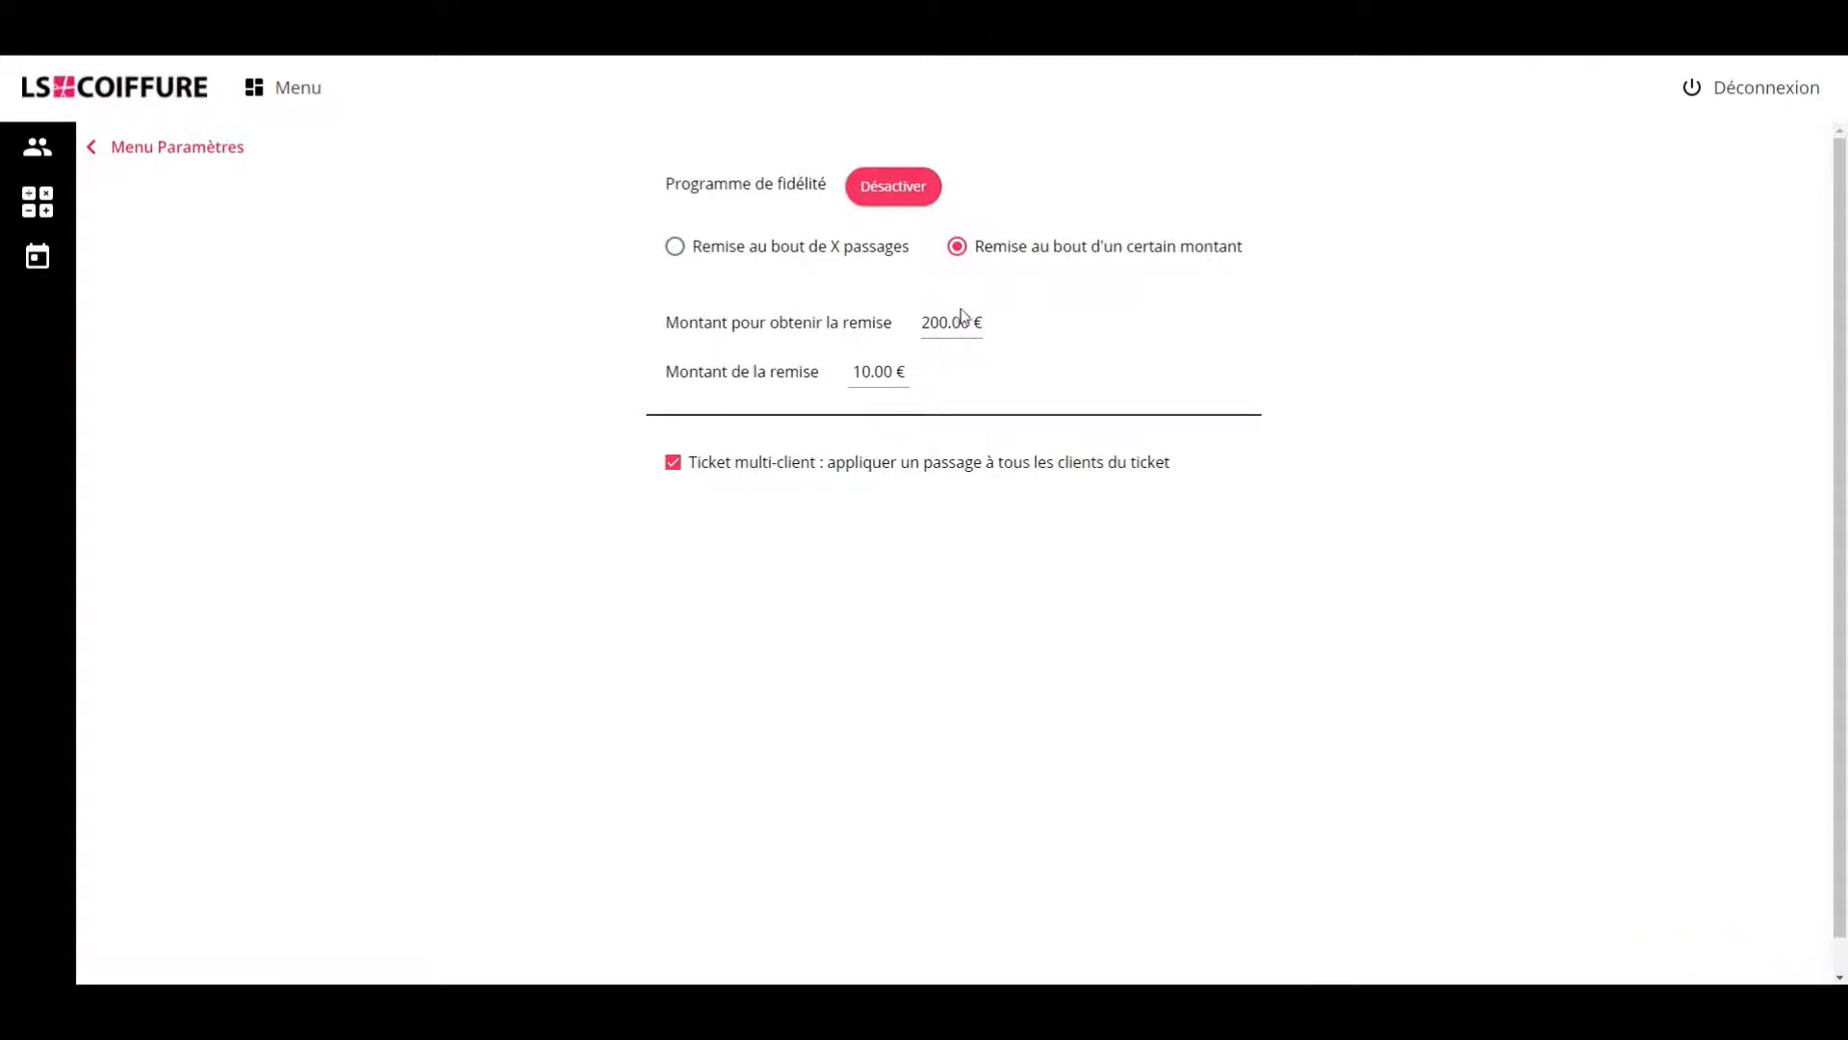
click(927, 323)
click(876, 375)
click(890, 373)
double_click(897, 372)
click(897, 373)
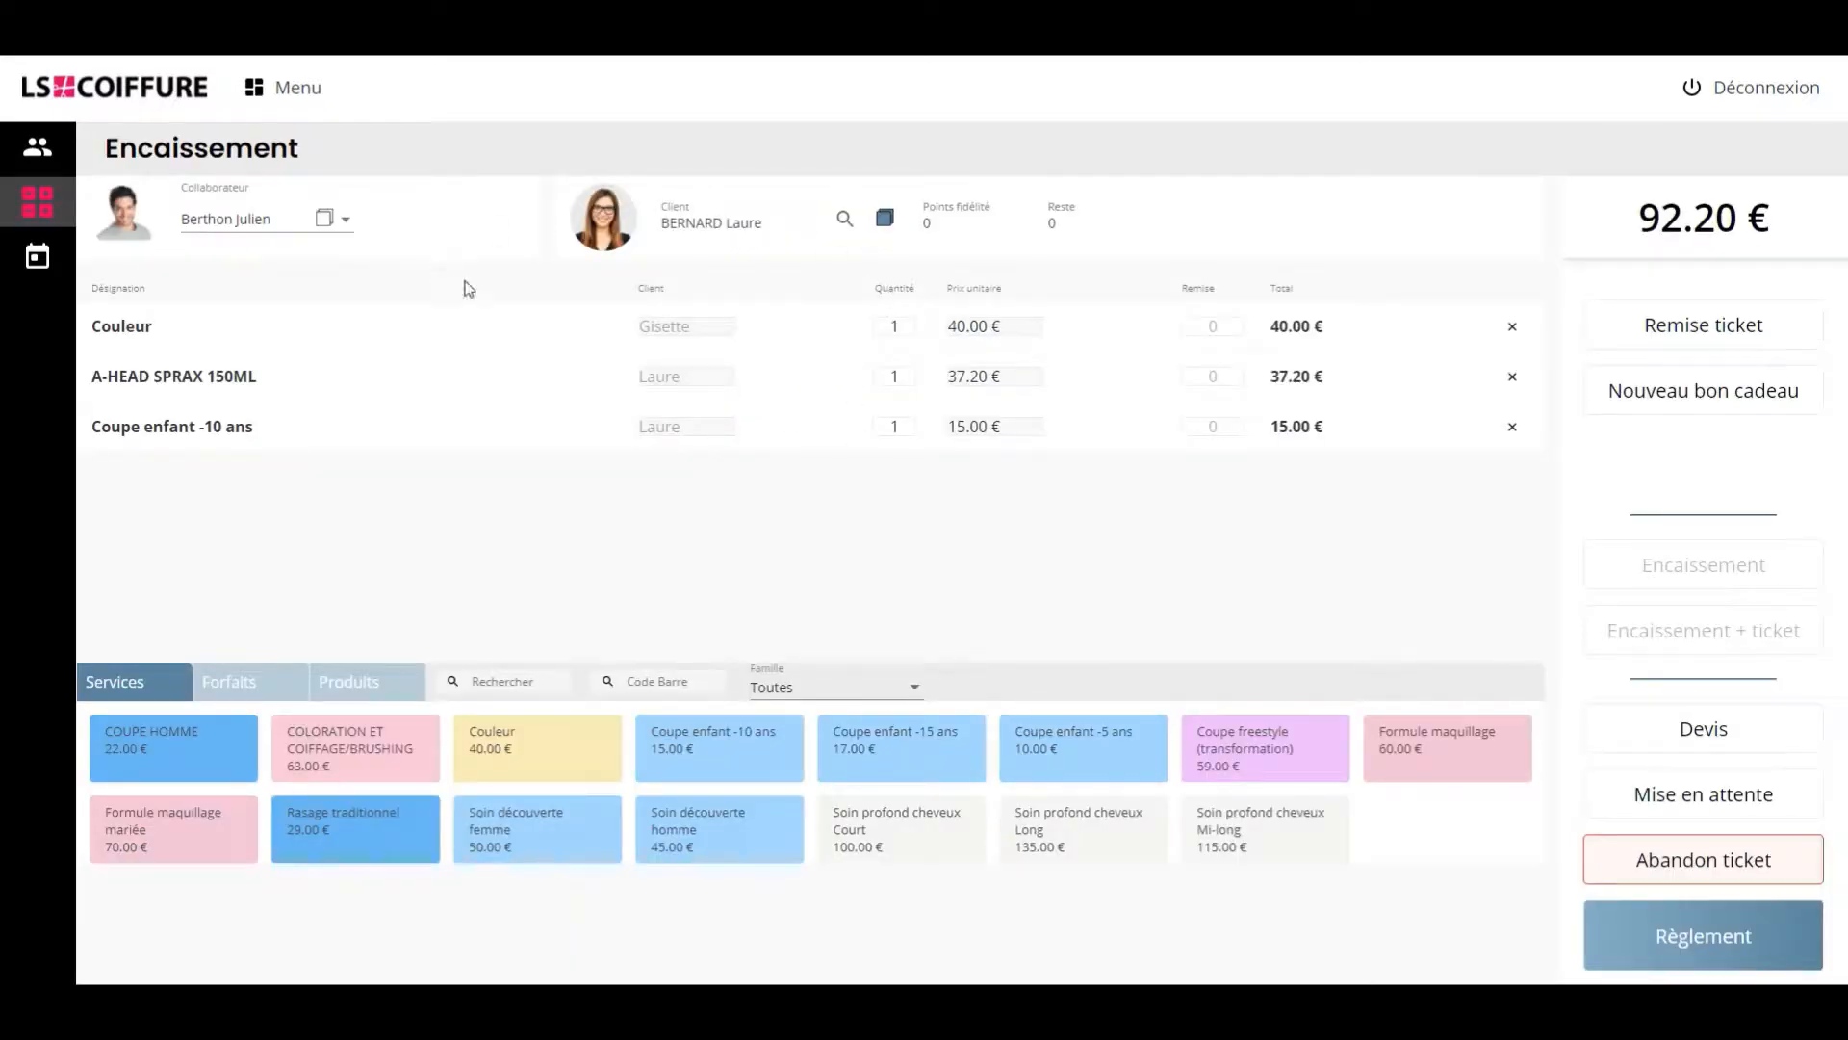
- Reassign the Couleur line of the multi-client checkout ticket to another client
click(882, 222)
click(882, 221)
click(706, 324)
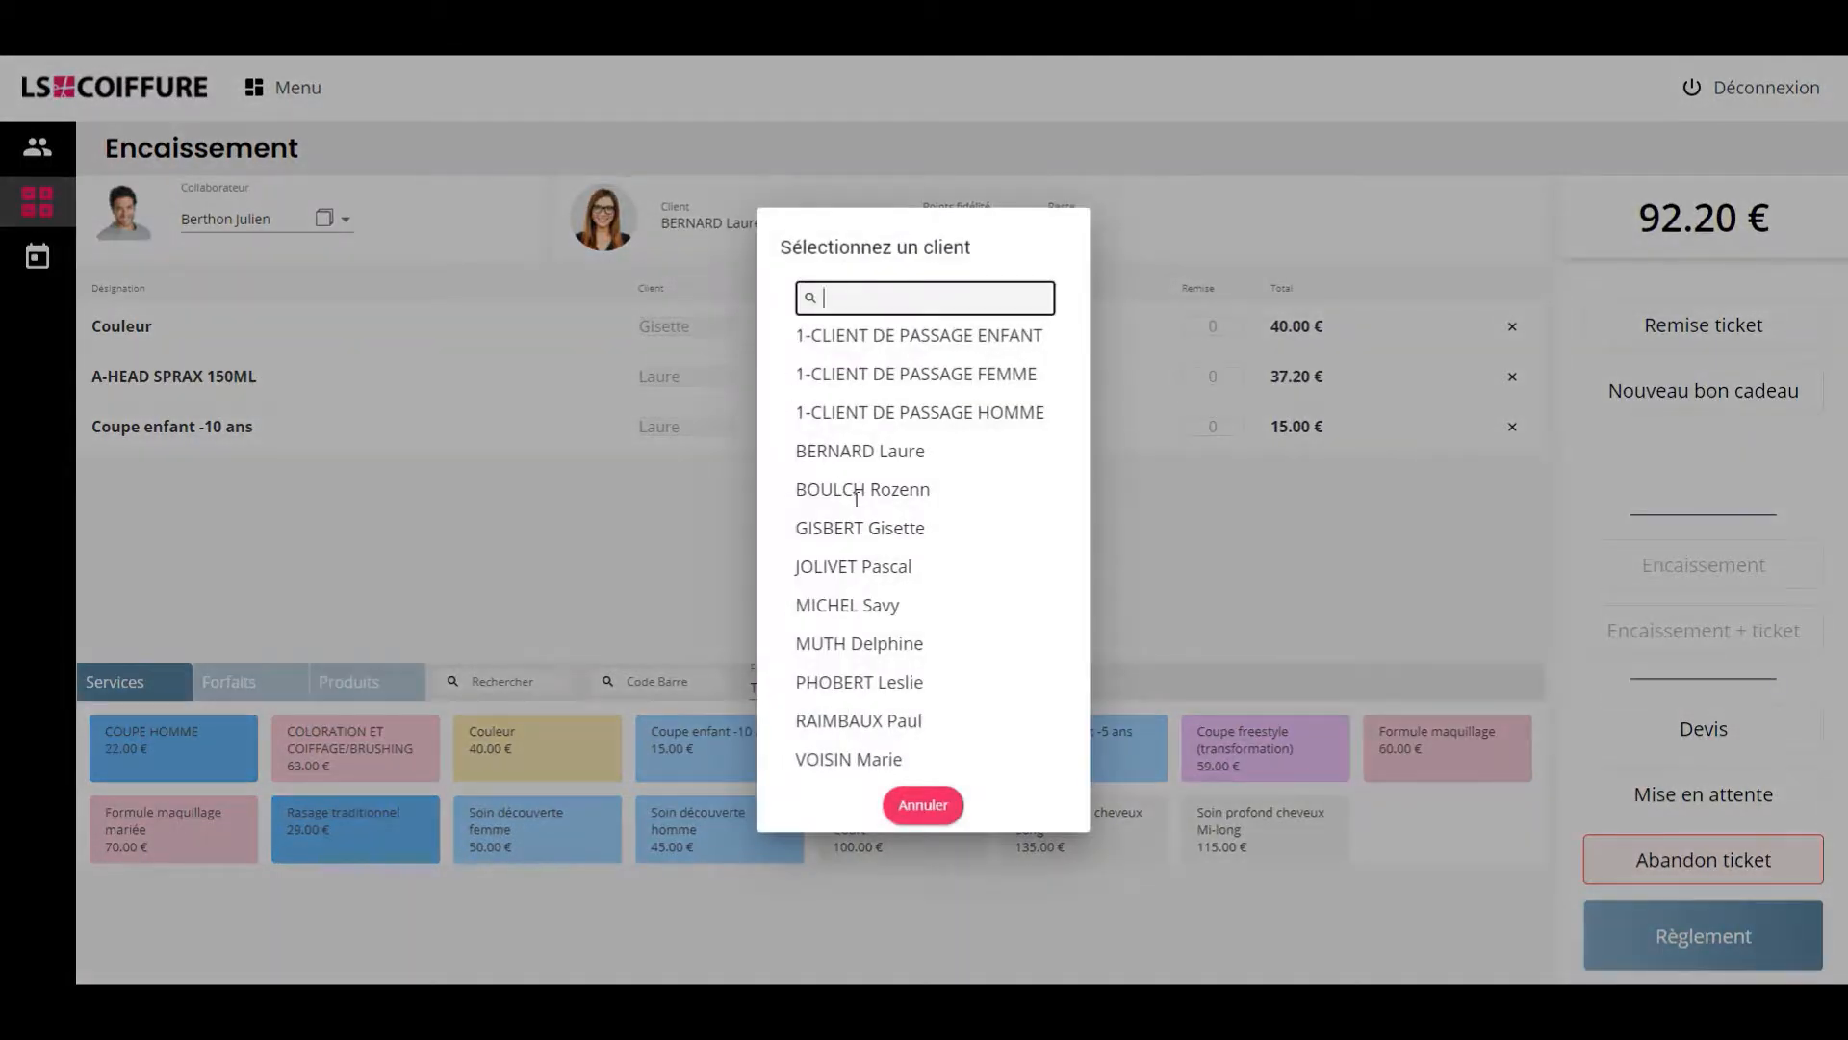
click(856, 491)
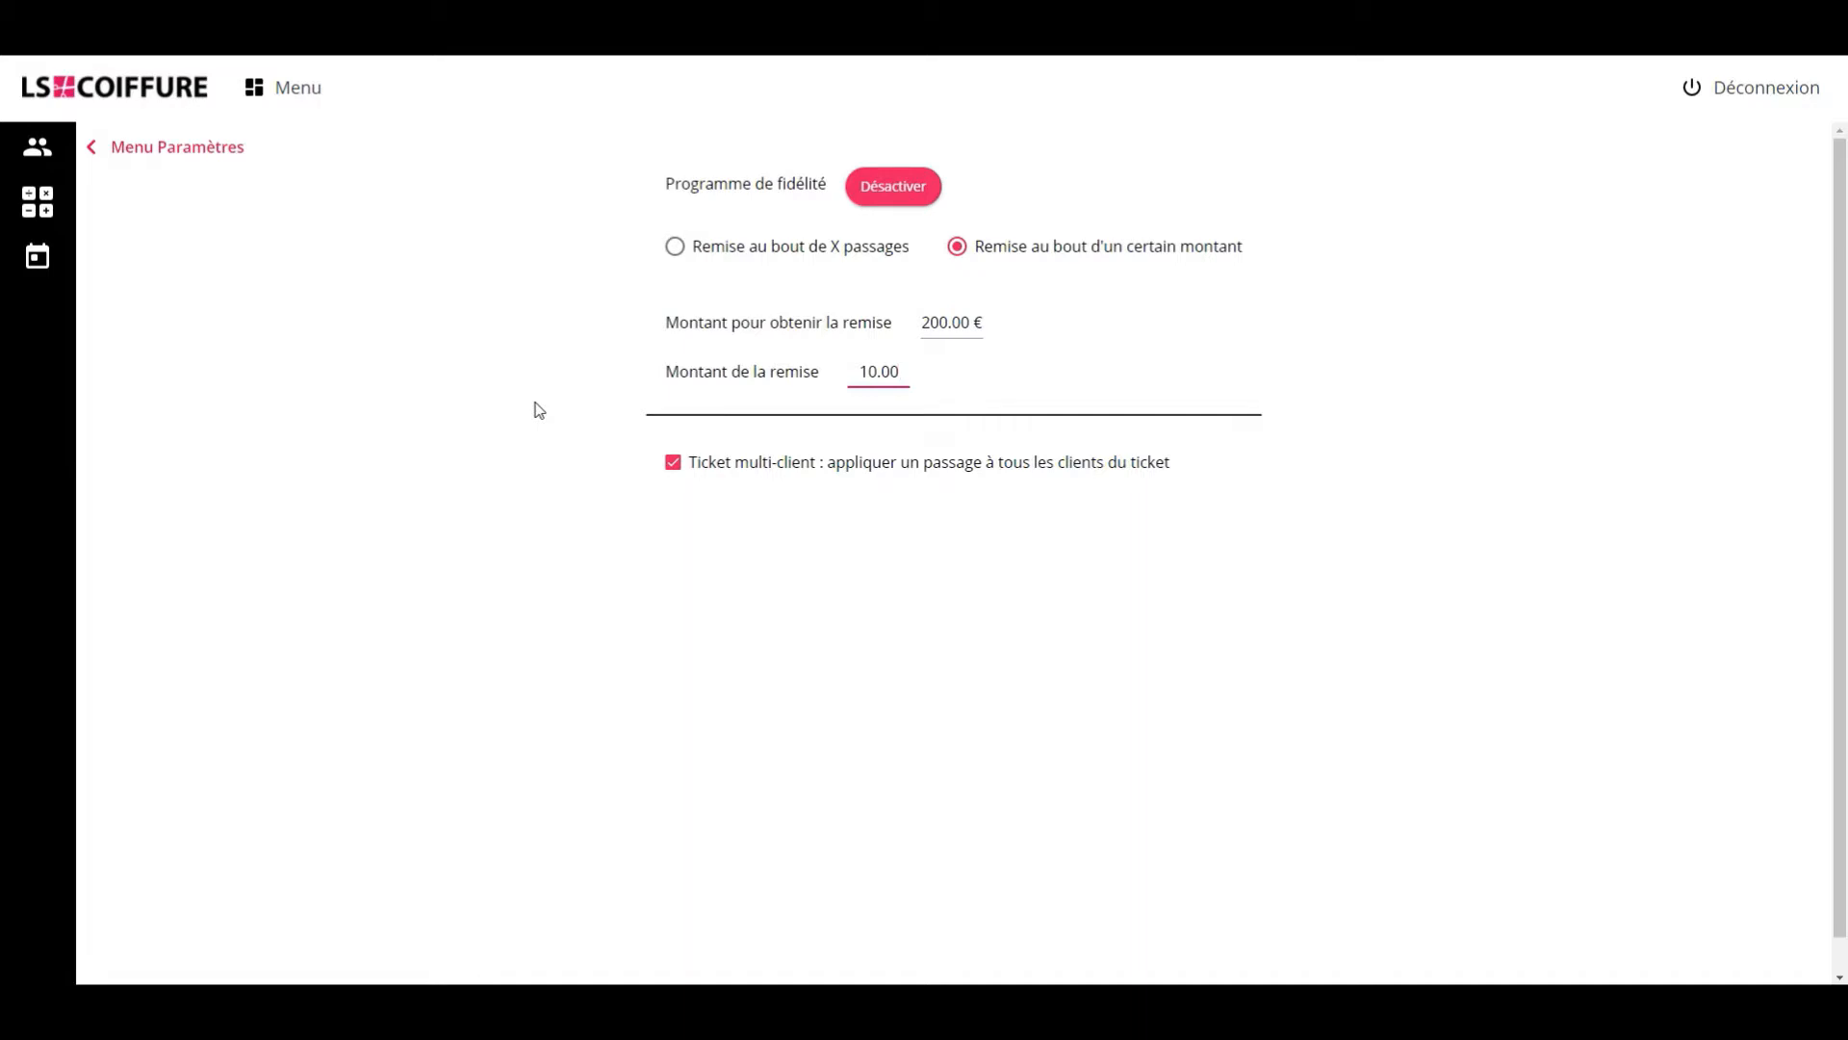
- Start a new checkout ticket for the client with the loyalty discount and add the COLORATION ET COIFFAGE/BRUSHING service
click(572, 560)
click(288, 100)
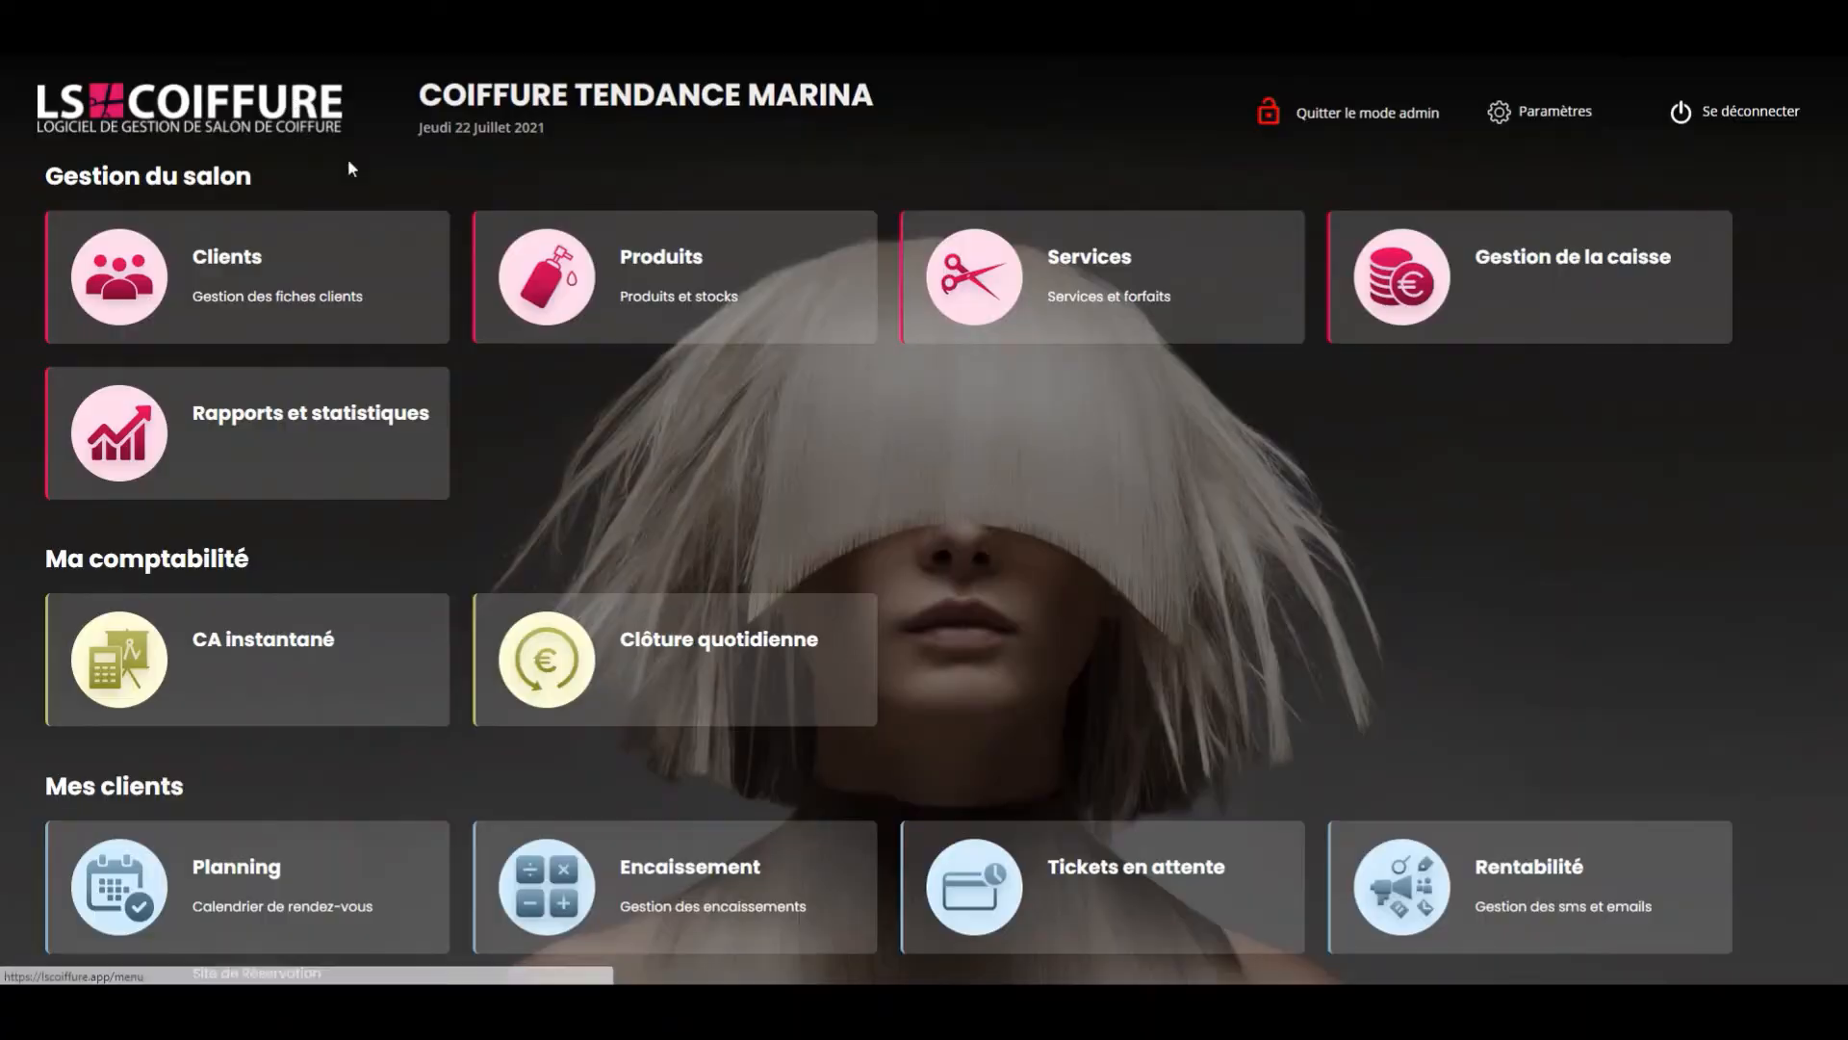
click(695, 896)
click(804, 573)
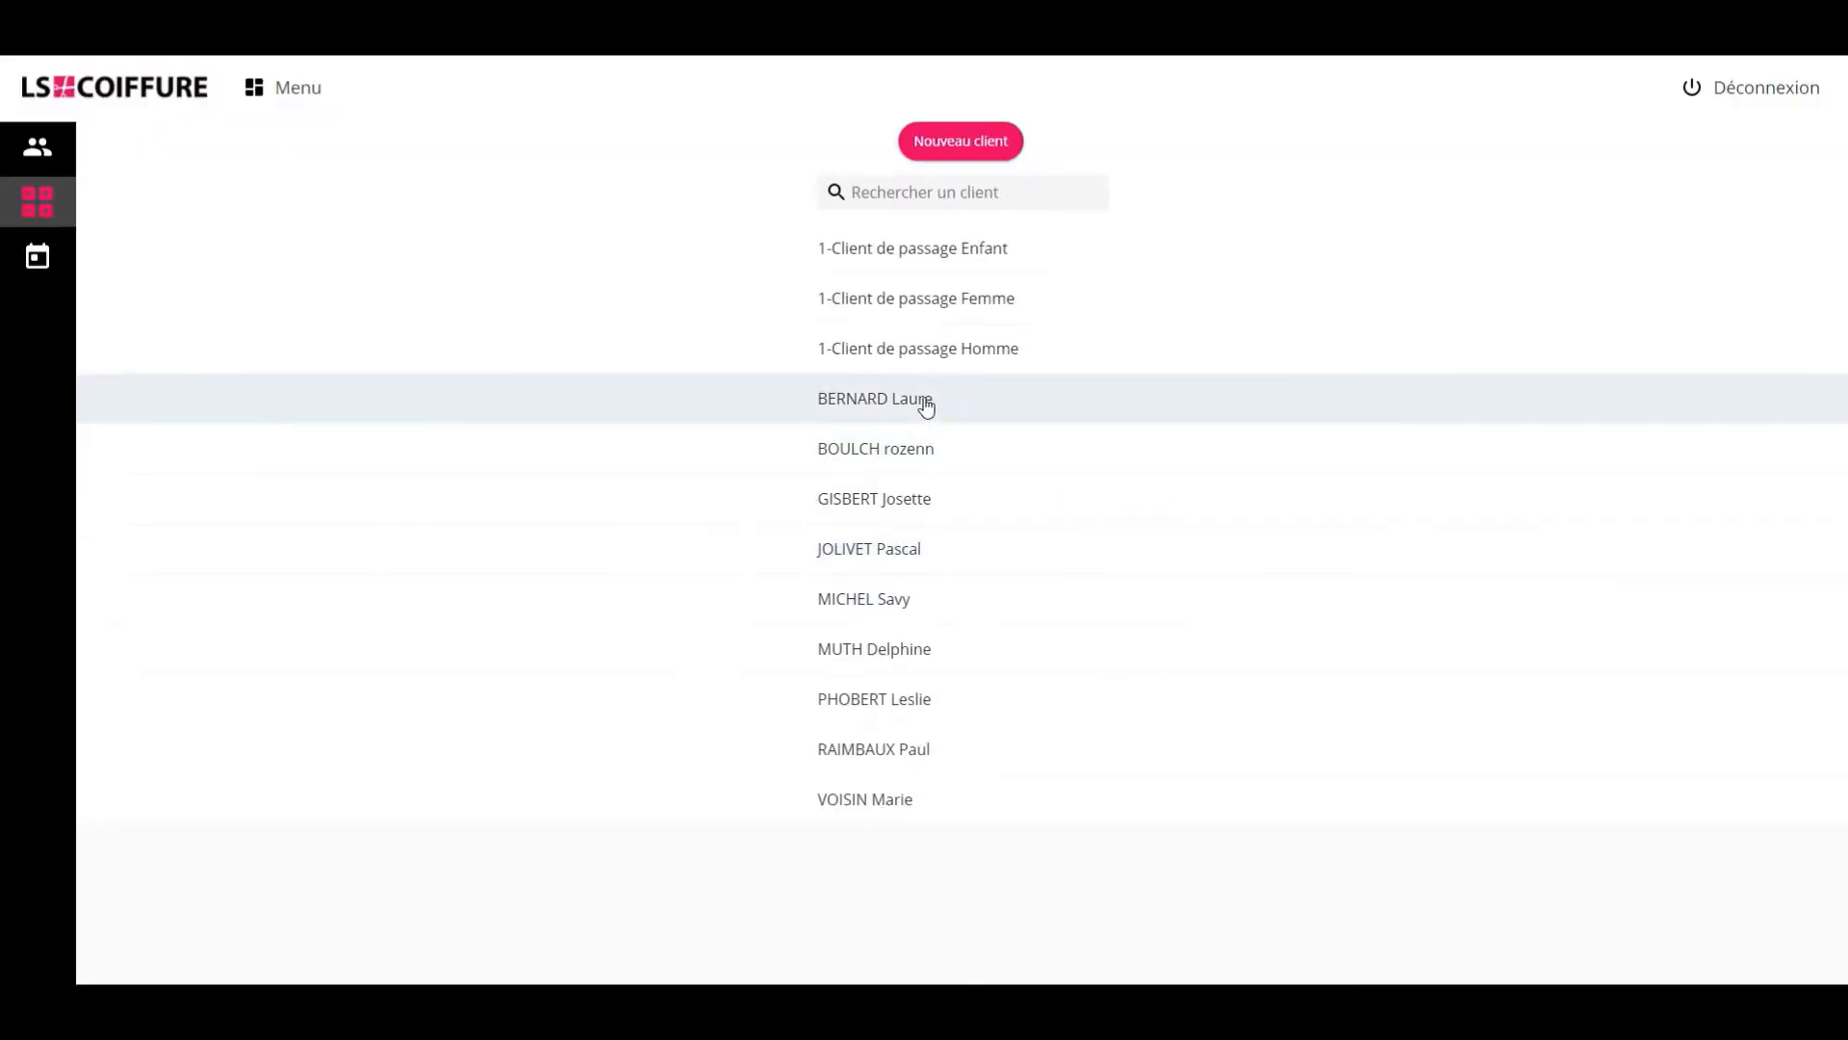
click(924, 400)
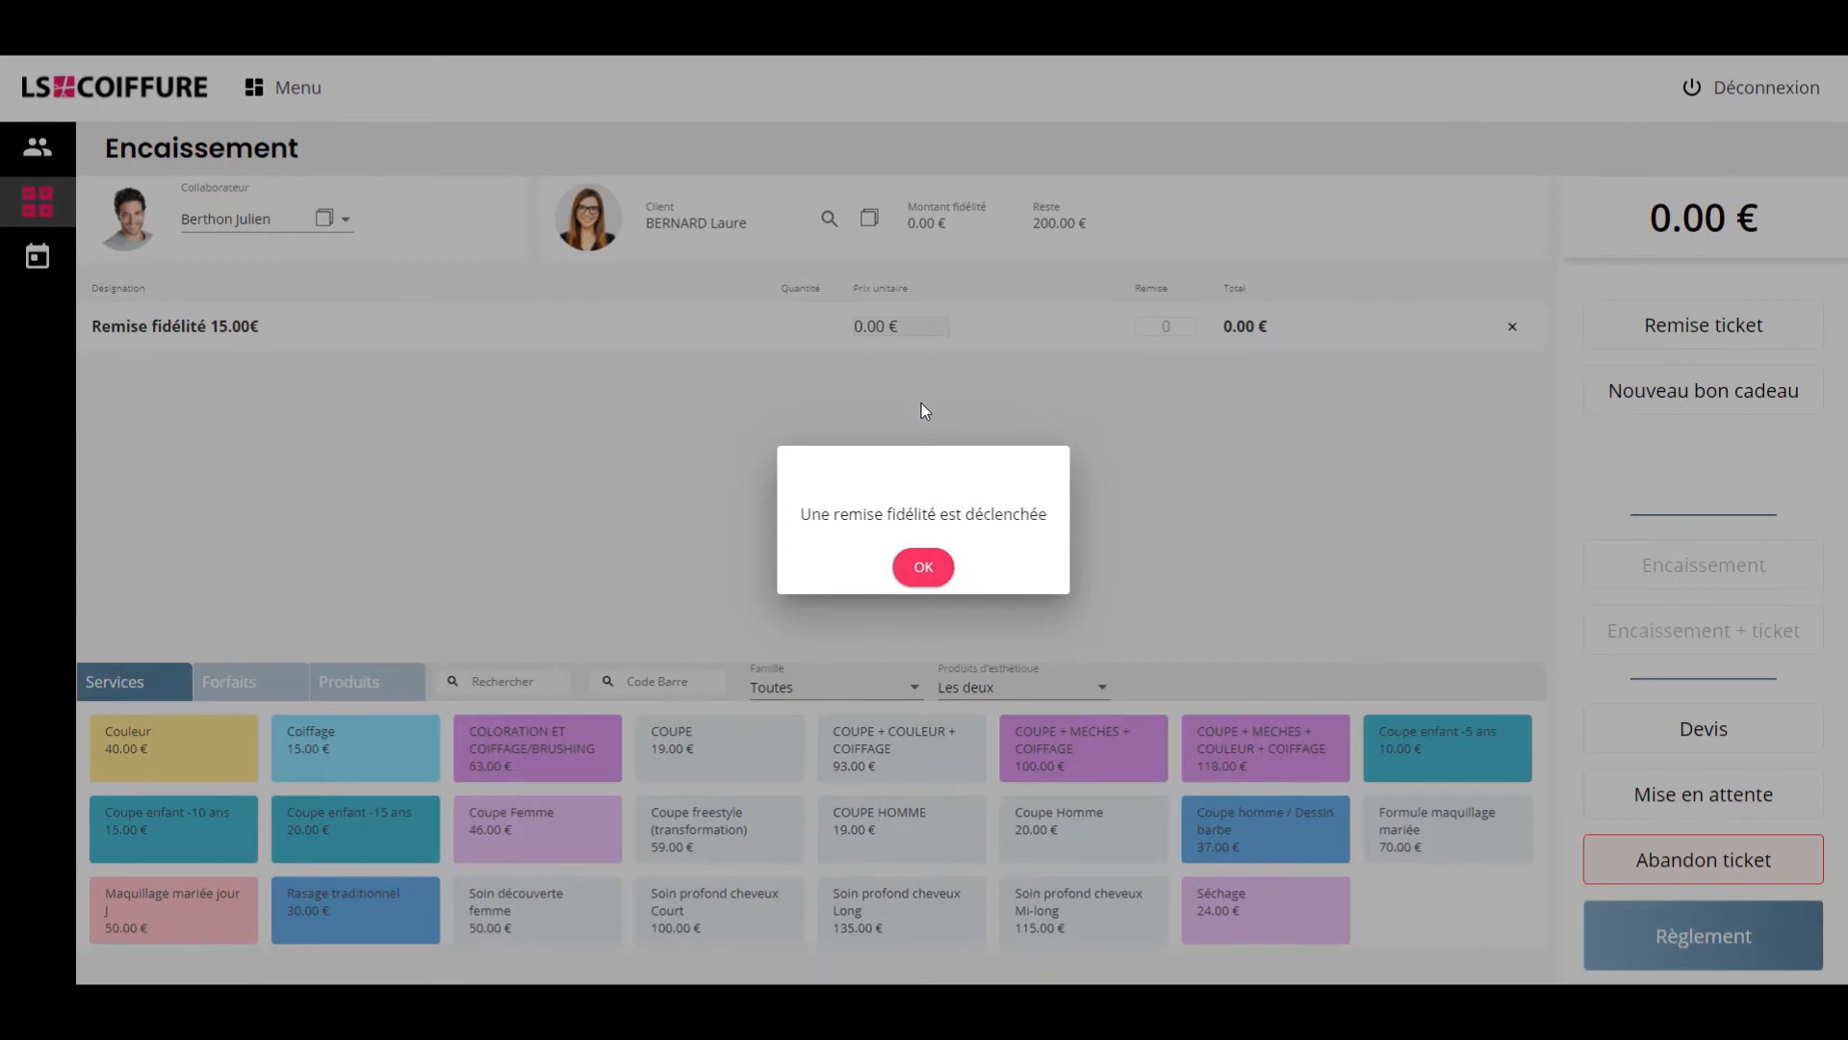
click(924, 568)
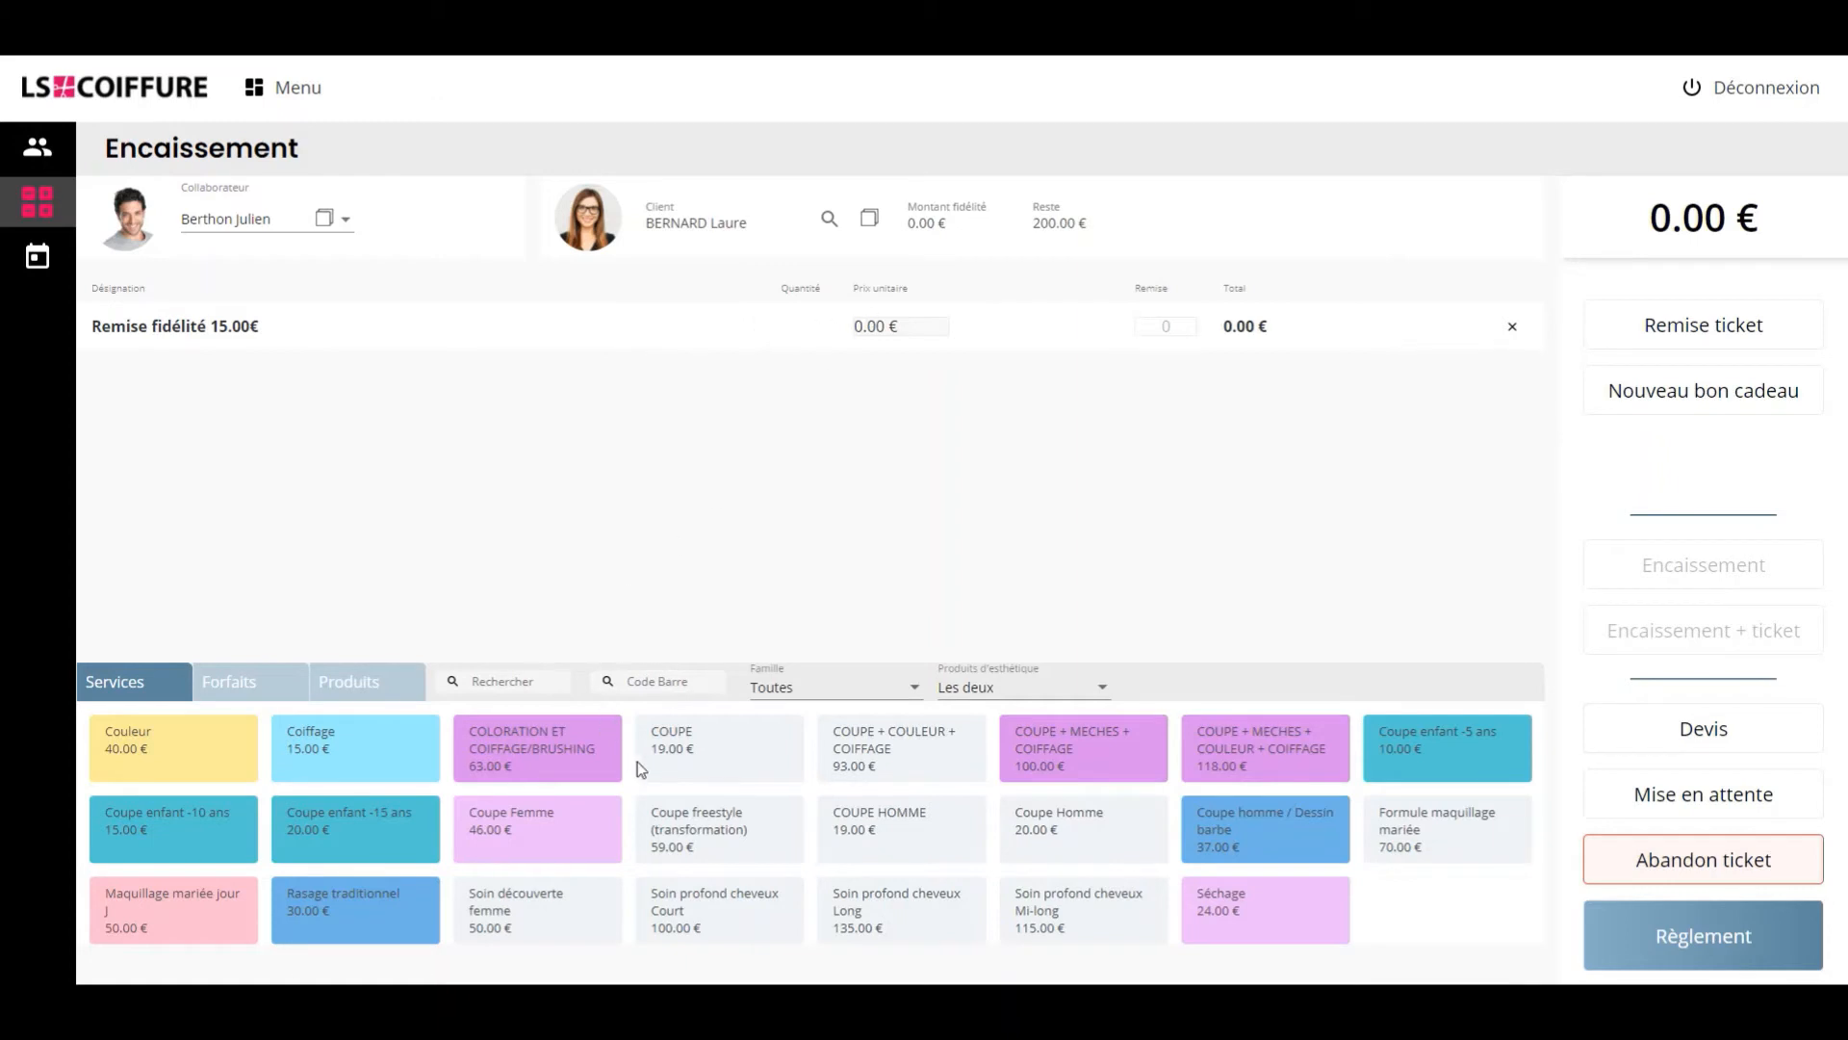
click(586, 771)
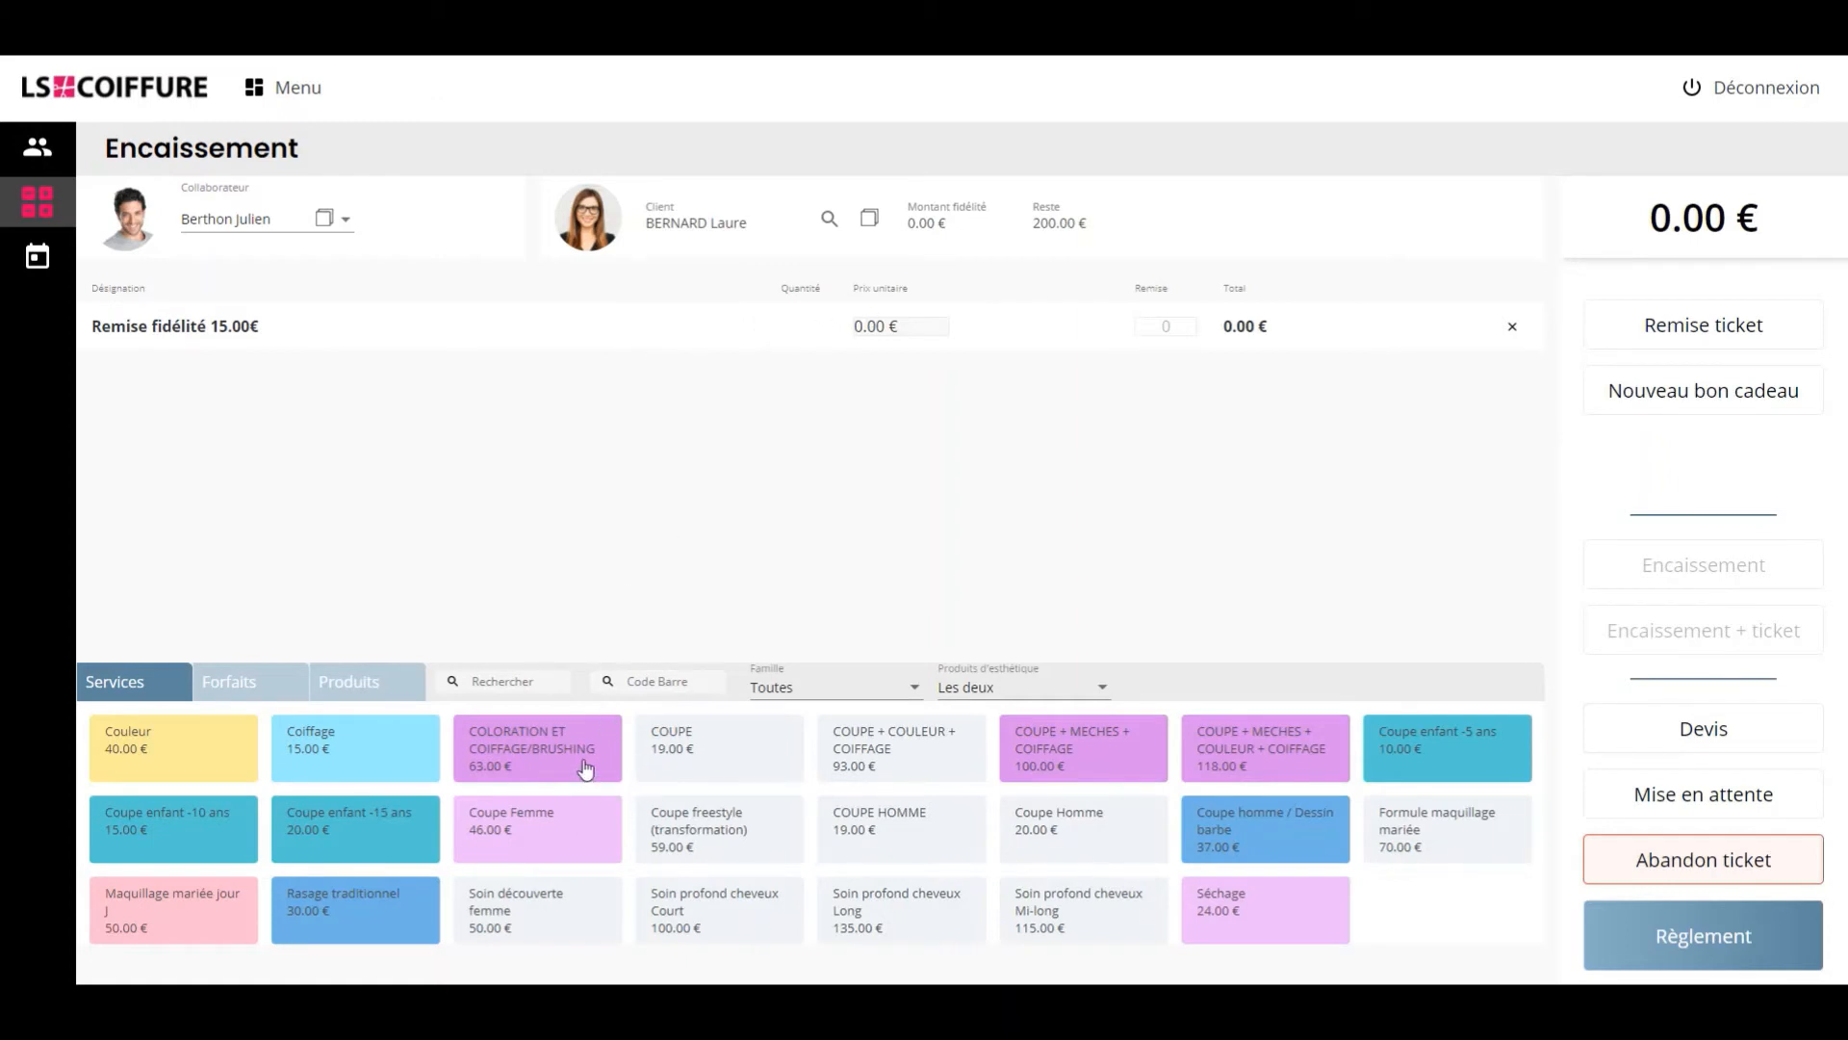